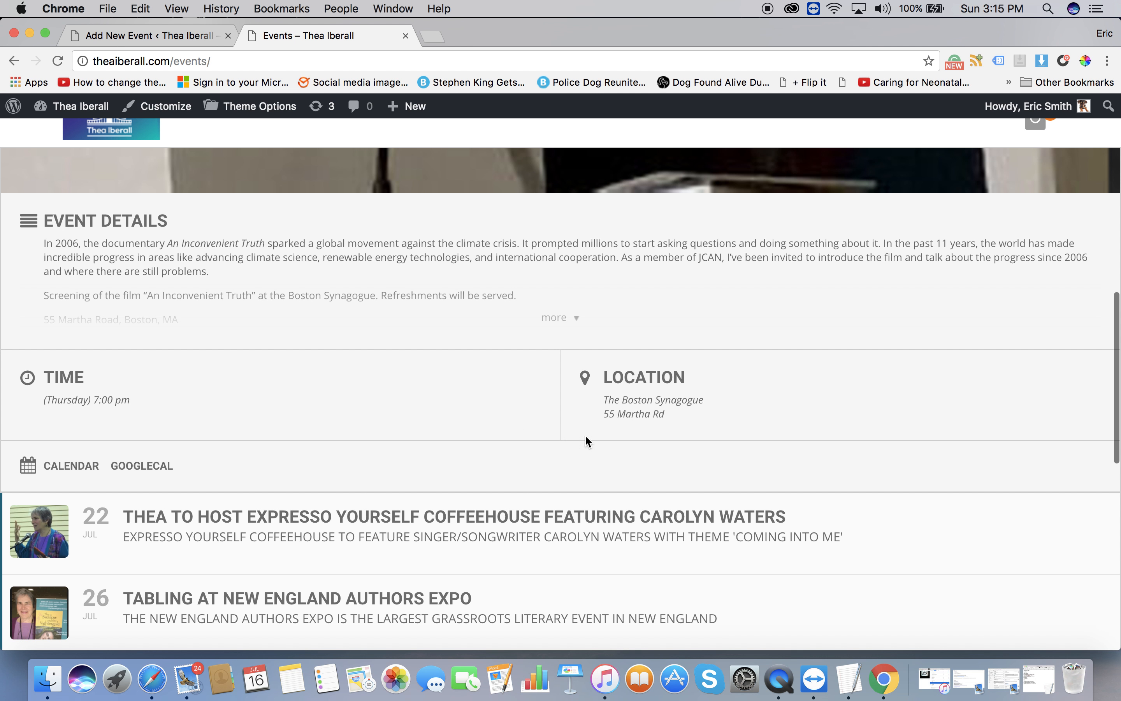
Expand the full event description on the public site and review it.
left_click(564, 316)
scroll(396, 414, "up", 2)
scroll(397, 414, "down", 1)
scroll(397, 419, "up", 10)
Go back a page on the site, then return to the Add New Event editor.
left_click(15, 61)
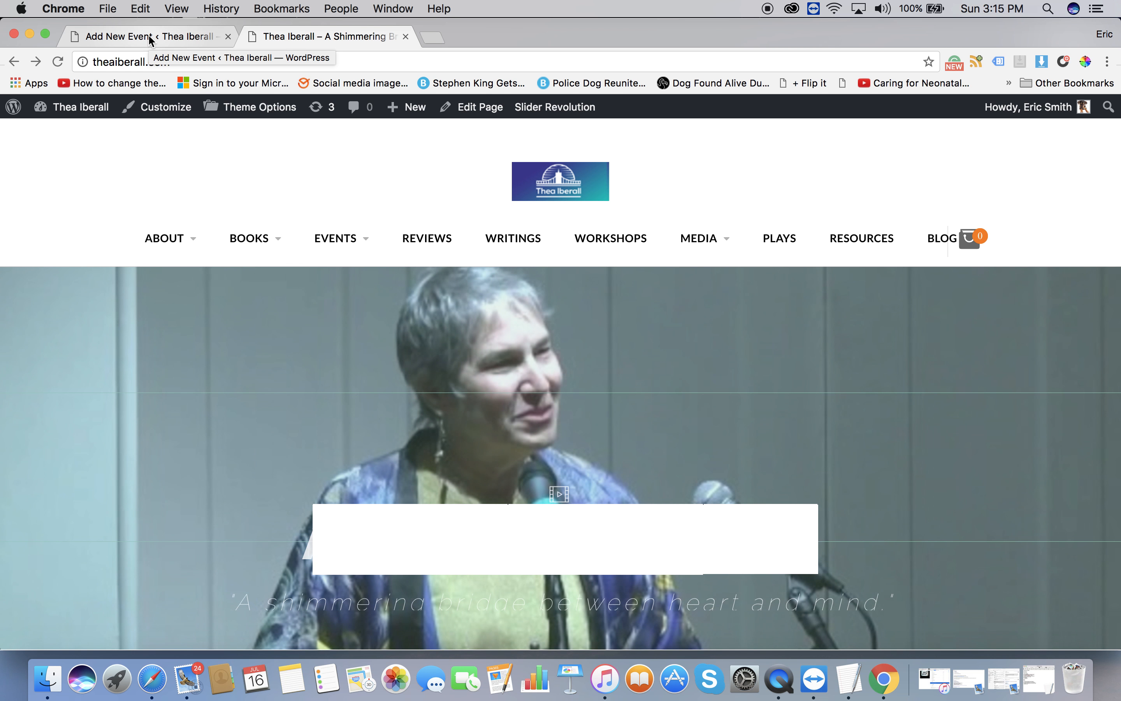
key("ctrl+Up")
key("ctrl+Up")
left_click(141, 37)
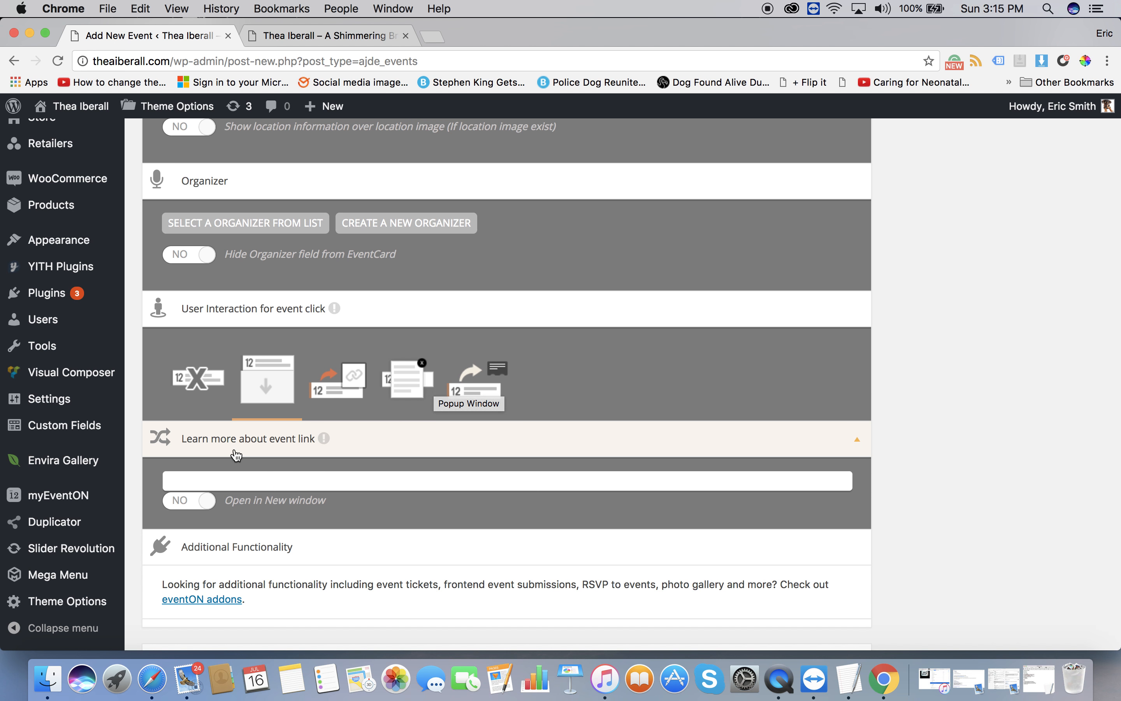
Collapse the 'Learn more about event link' section to hide its URL field.
scroll(236, 455, "down", 3)
scroll(236, 455, "down", 1)
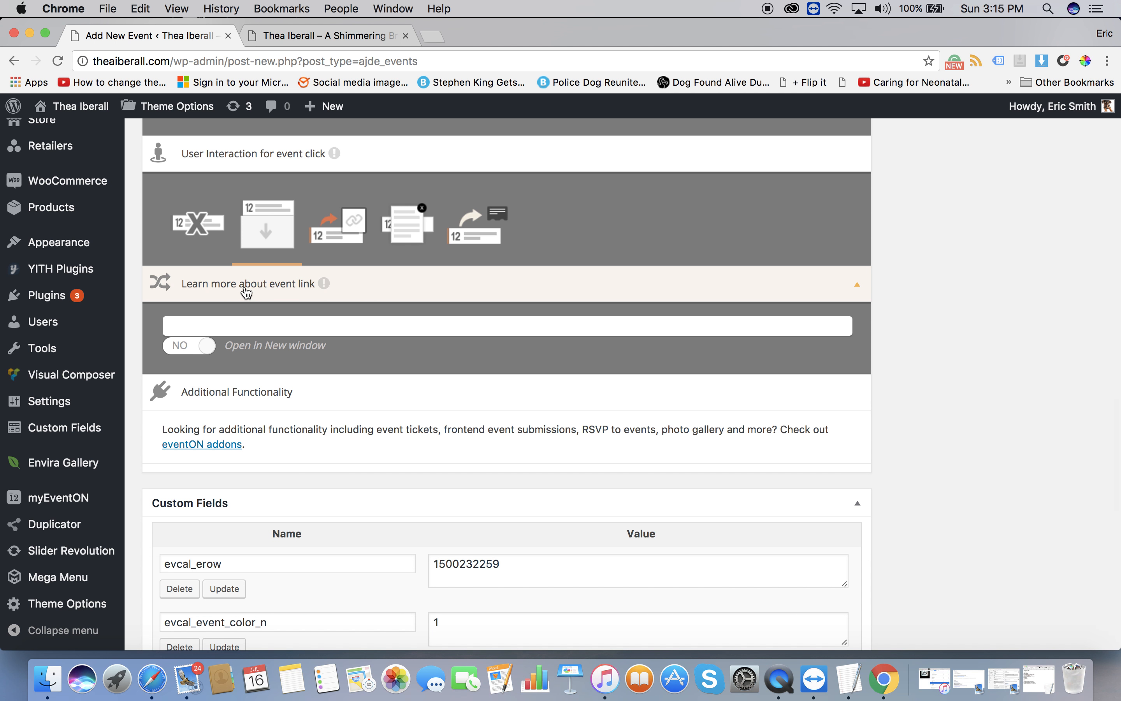
left_click(282, 288)
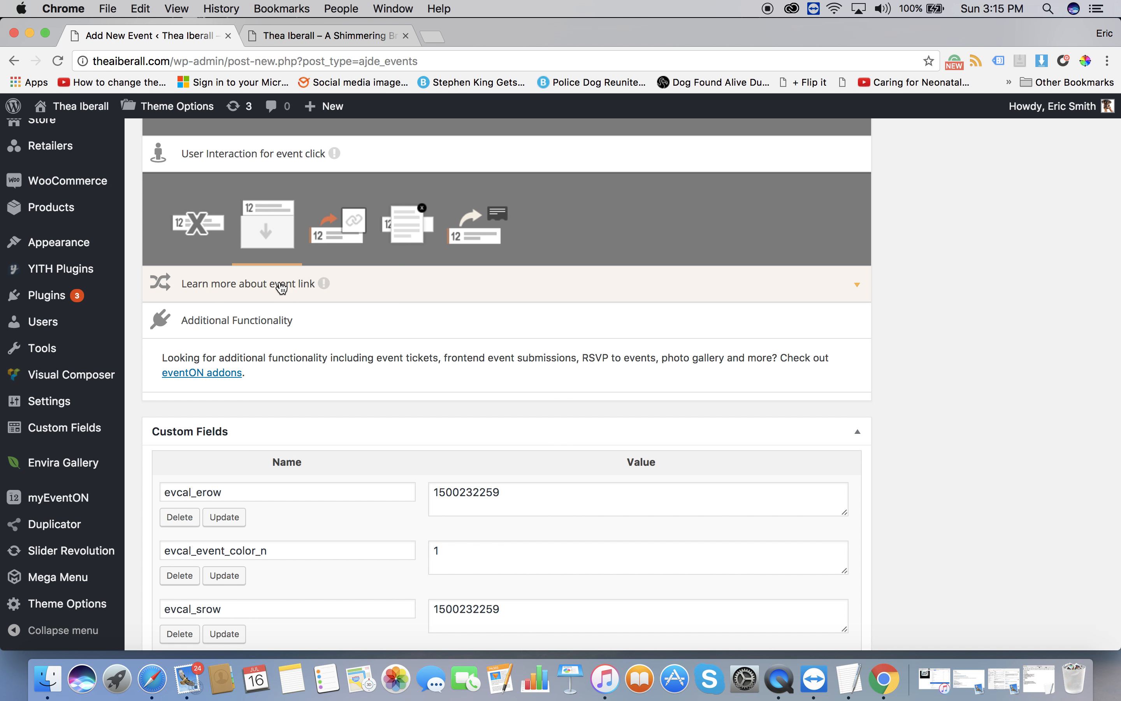
left_click(282, 288)
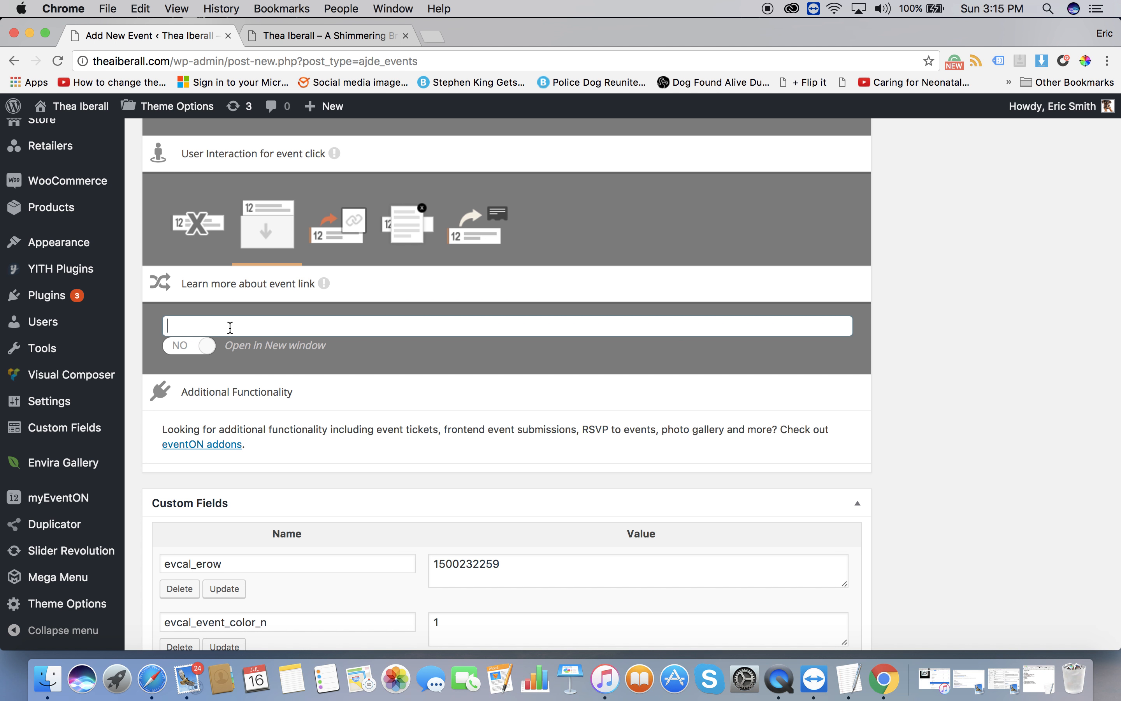
left_click(219, 292)
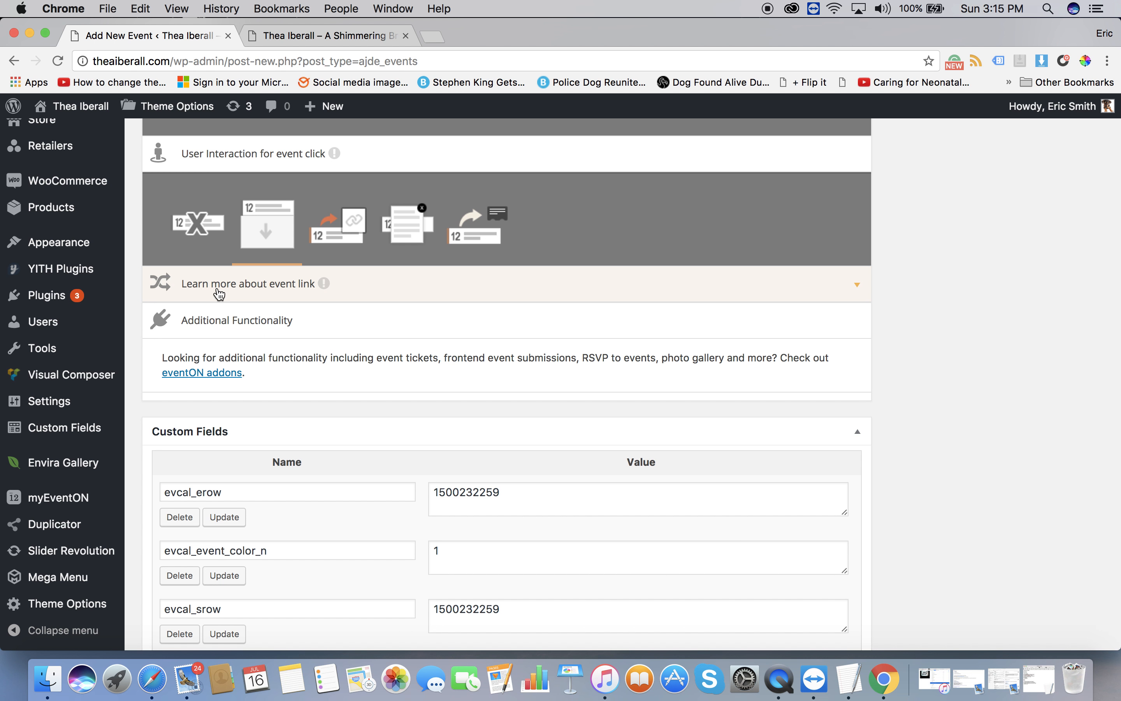
Scroll down through Custom Fields and back up the editor.
scroll(220, 295, "down", 2)
scroll(219, 293, "down", 4)
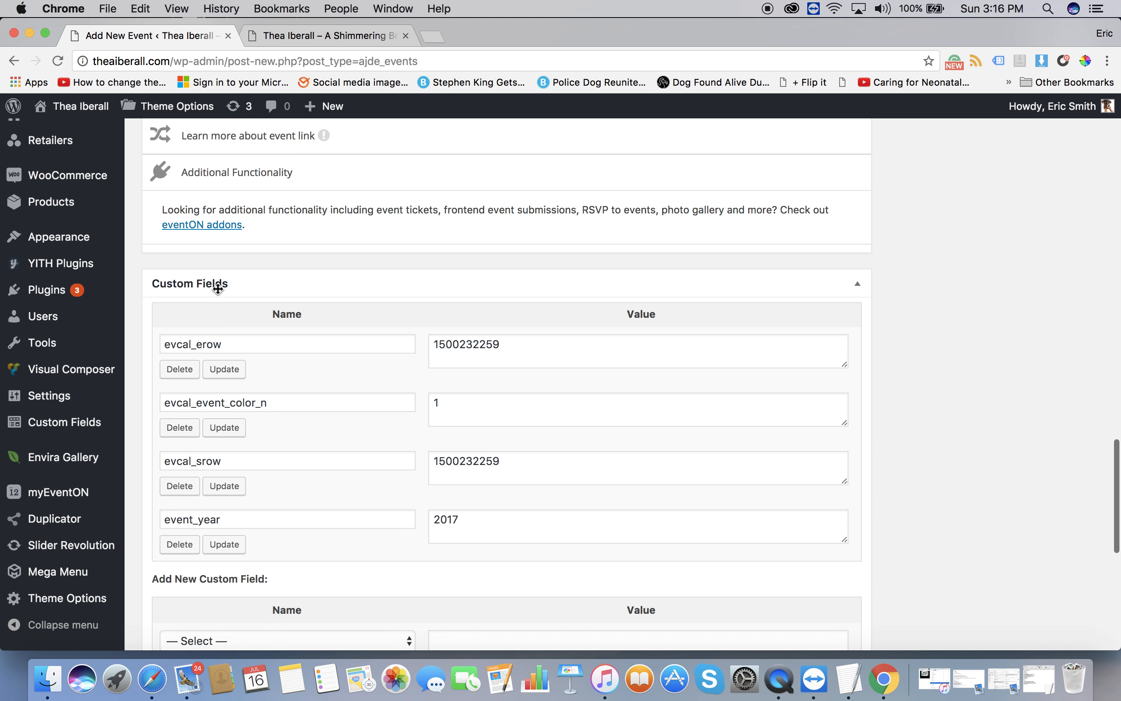
scroll(218, 290, "down", 3)
scroll(219, 290, "up", 3)
scroll(219, 292, "down", 2)
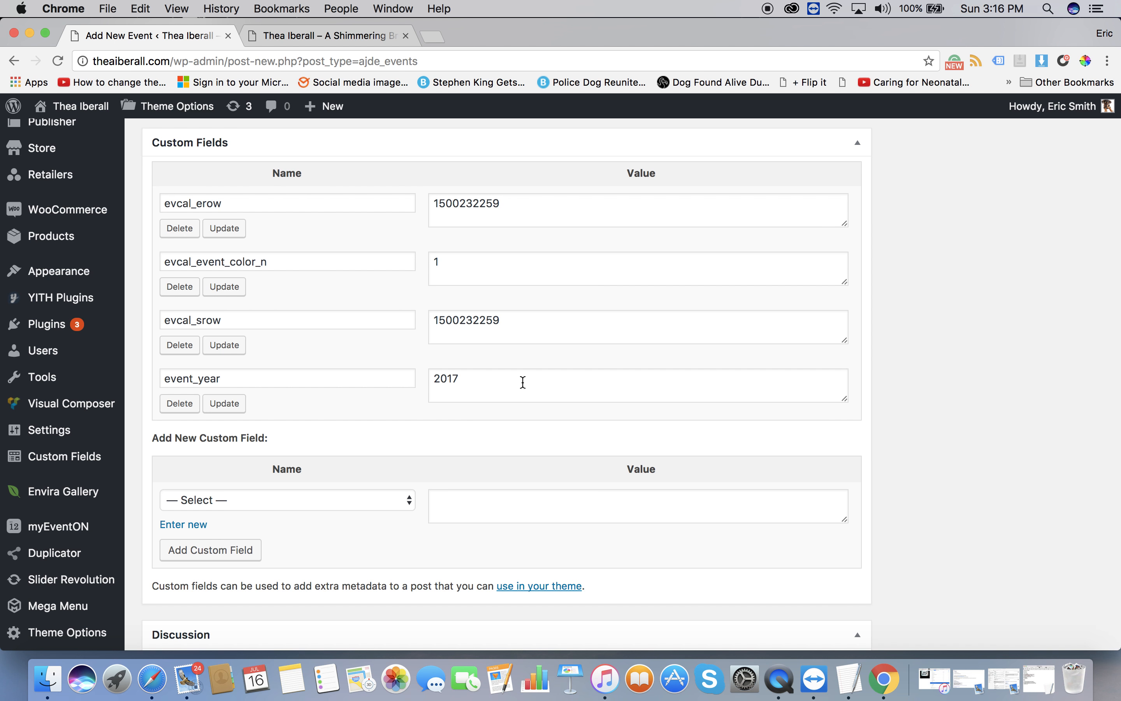
scroll(522, 382, "down", 10)
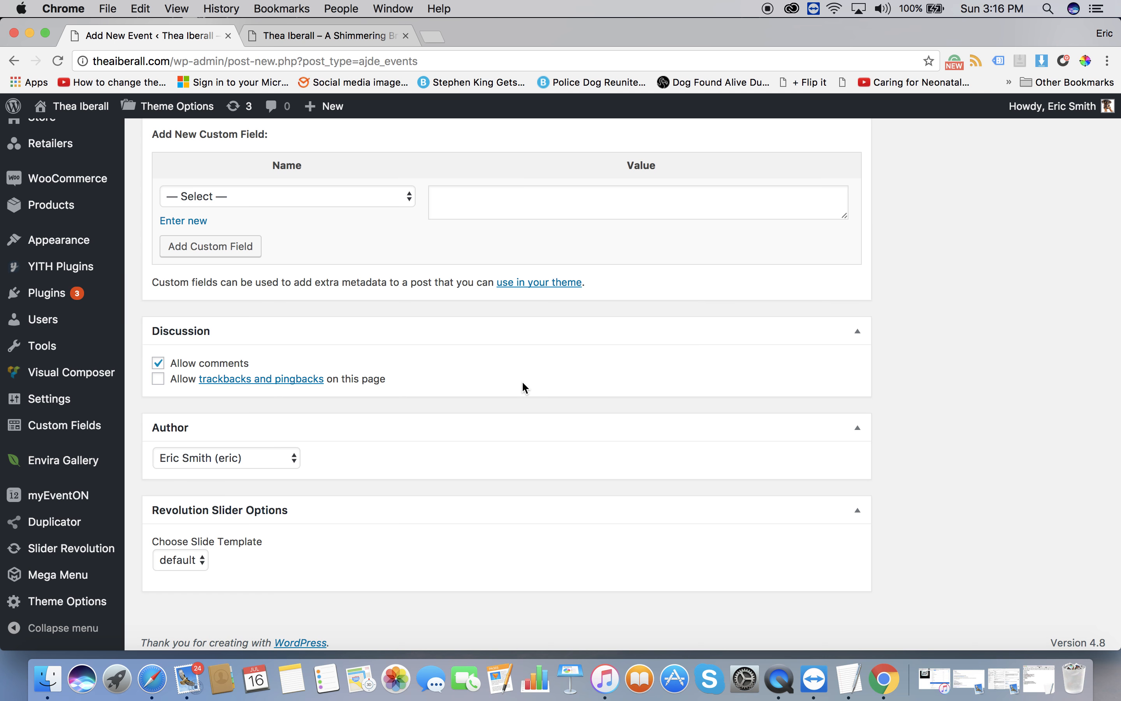
scroll(522, 384, "down", 1)
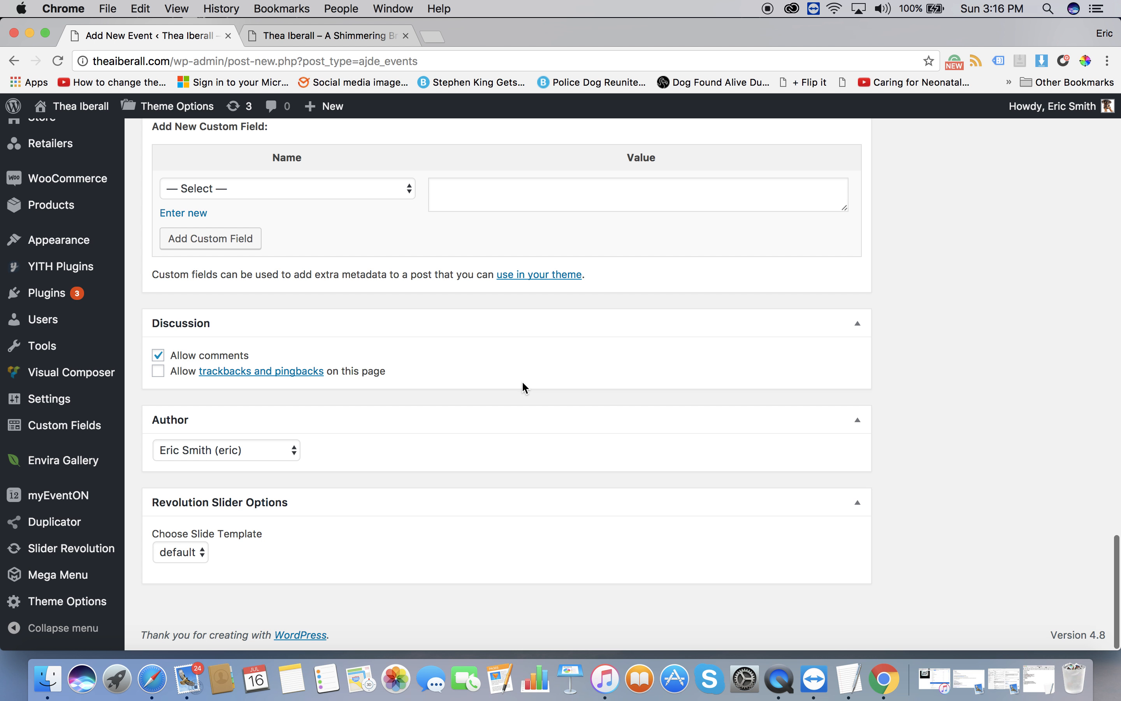
scroll(523, 382, "up", 15)
scroll(522, 387, "up", 10)
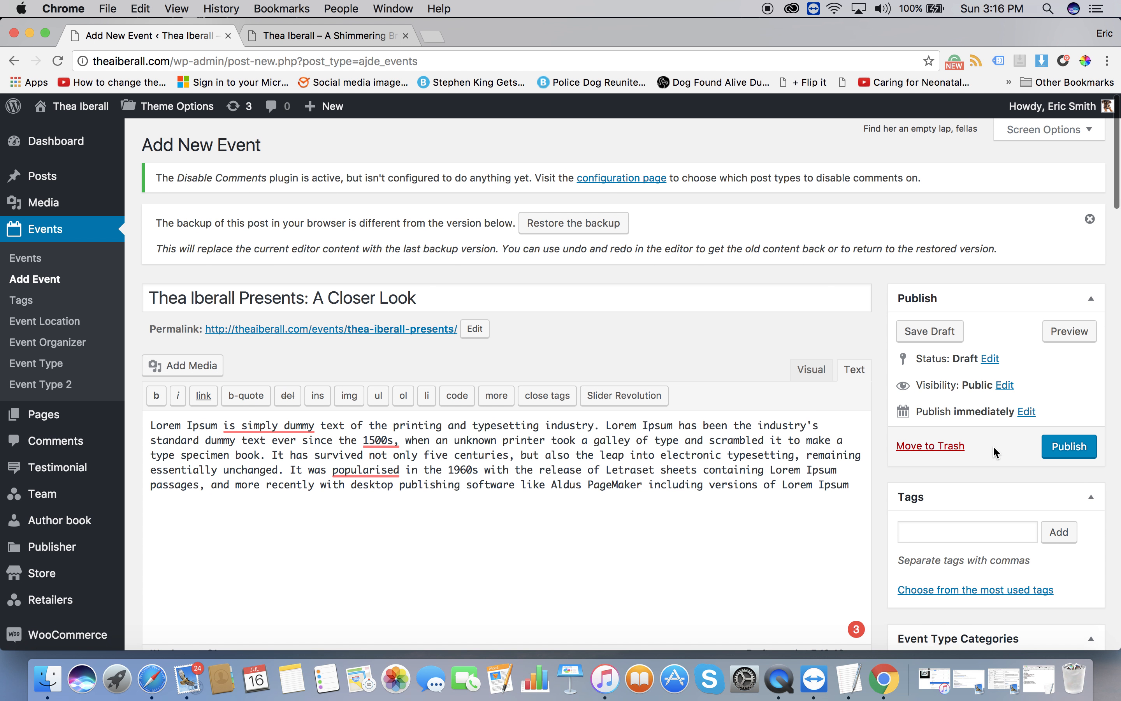
Check the site's public events list, then come back to the event editor.
scroll(1074, 448, "down", 5)
scroll(1074, 448, "down", 9)
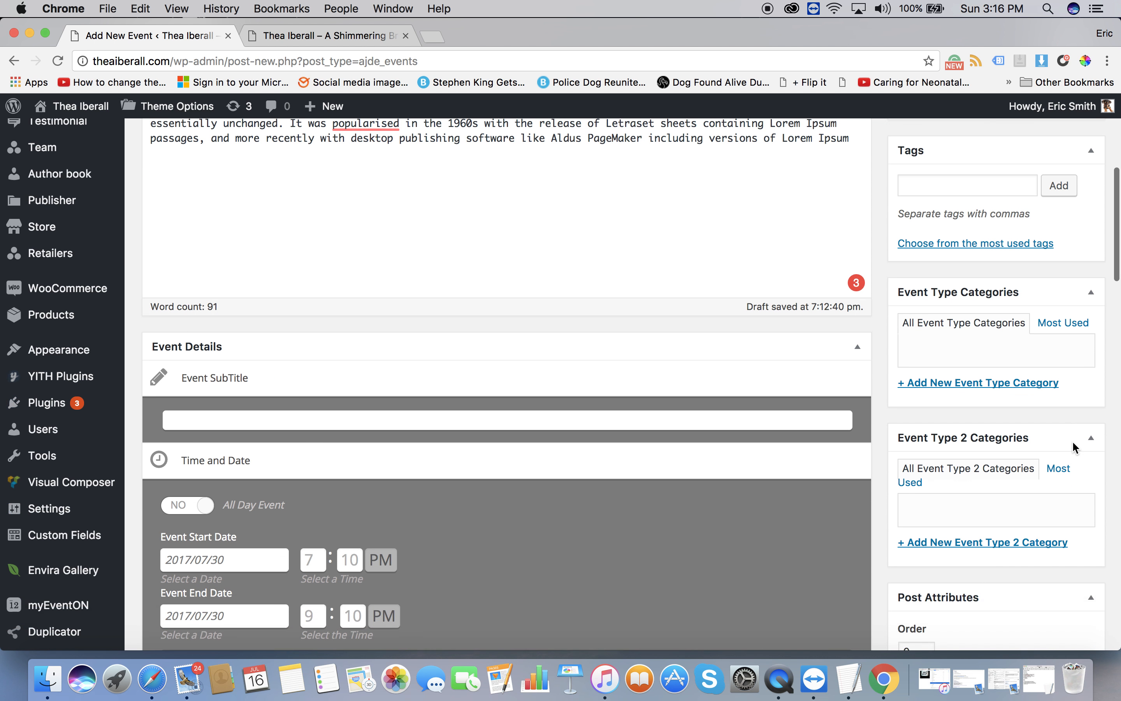
scroll(1038, 410, "down", 5)
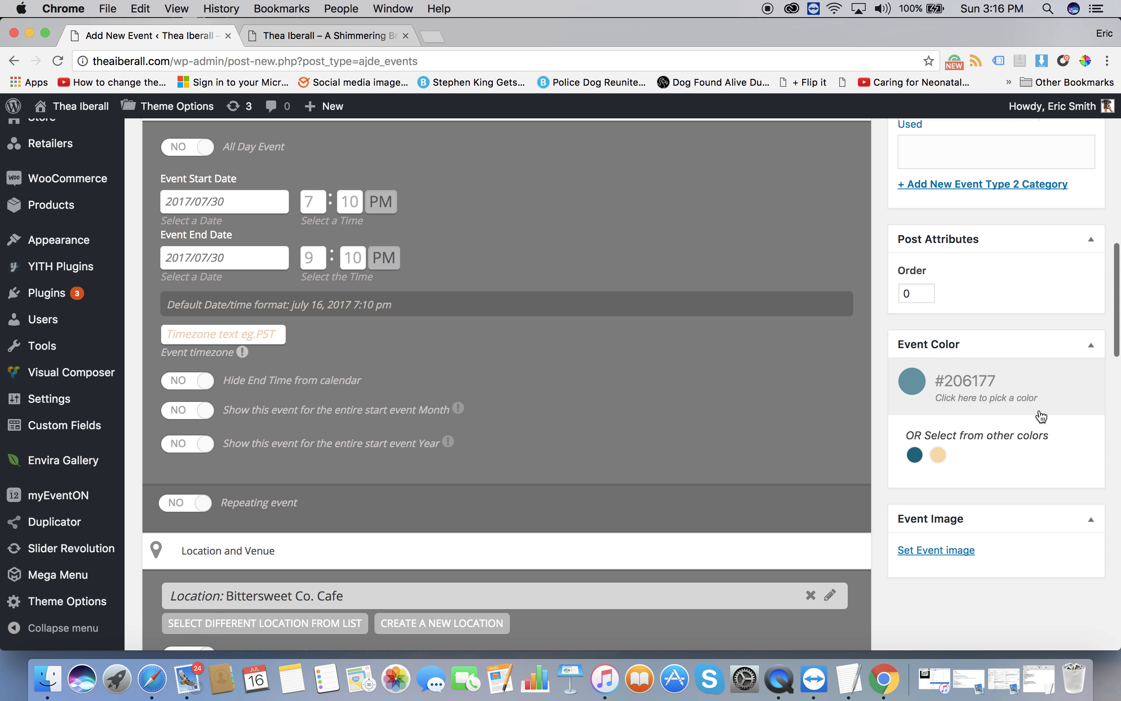
scroll(1026, 408, "up", 2)
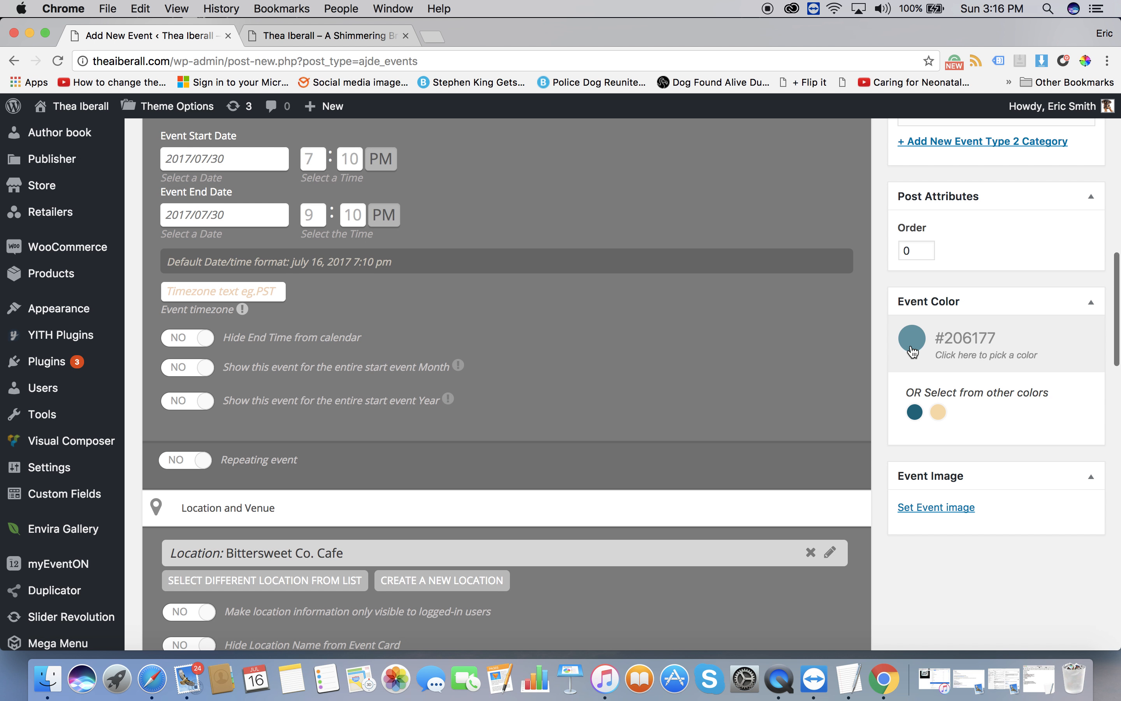
left_click(327, 36)
left_click(313, 299)
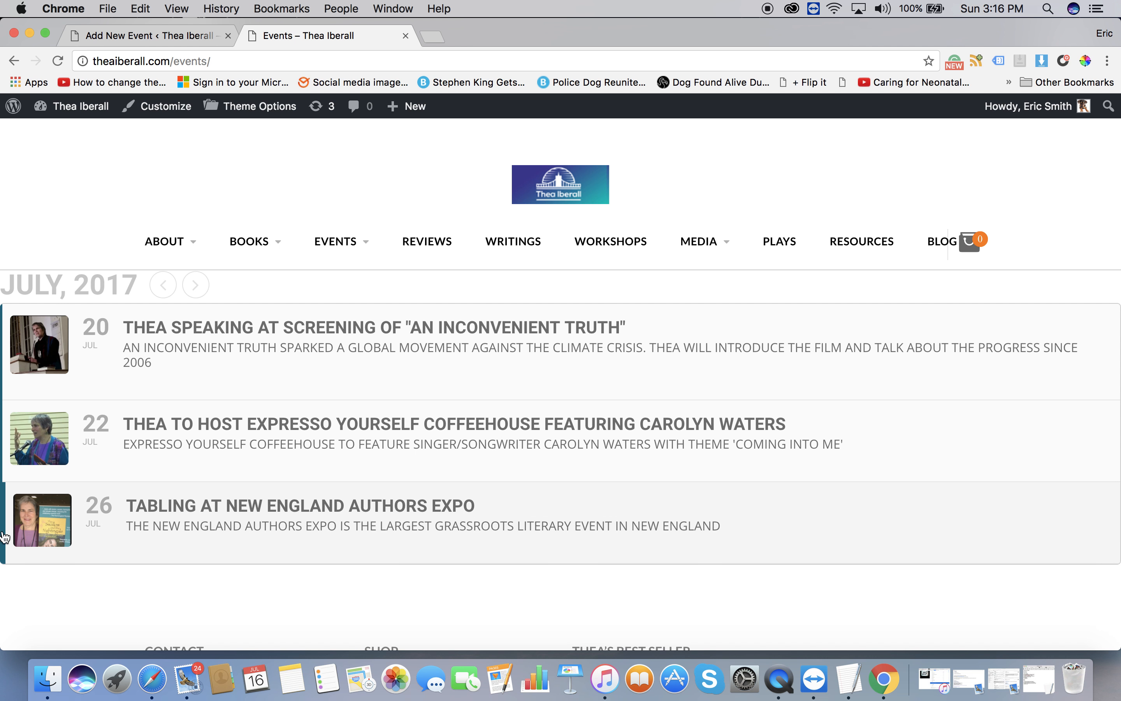
left_click(124, 37)
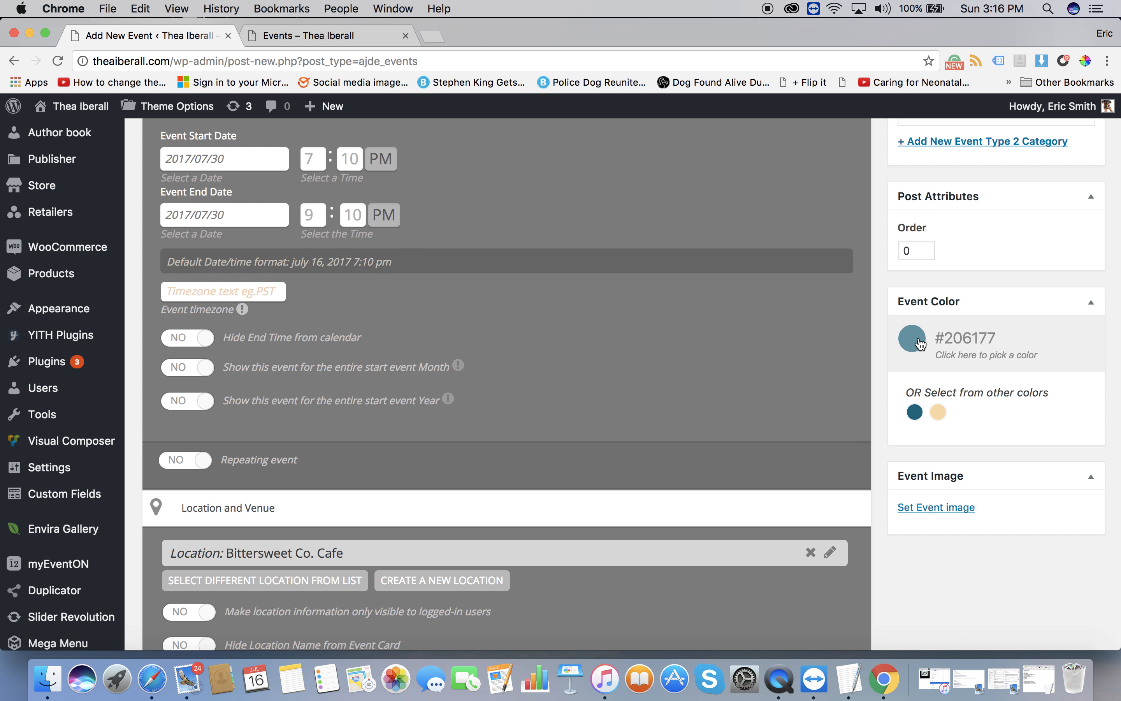
Pick the peach swatch so the Event Color reads F4D8A8.
left_click(938, 413)
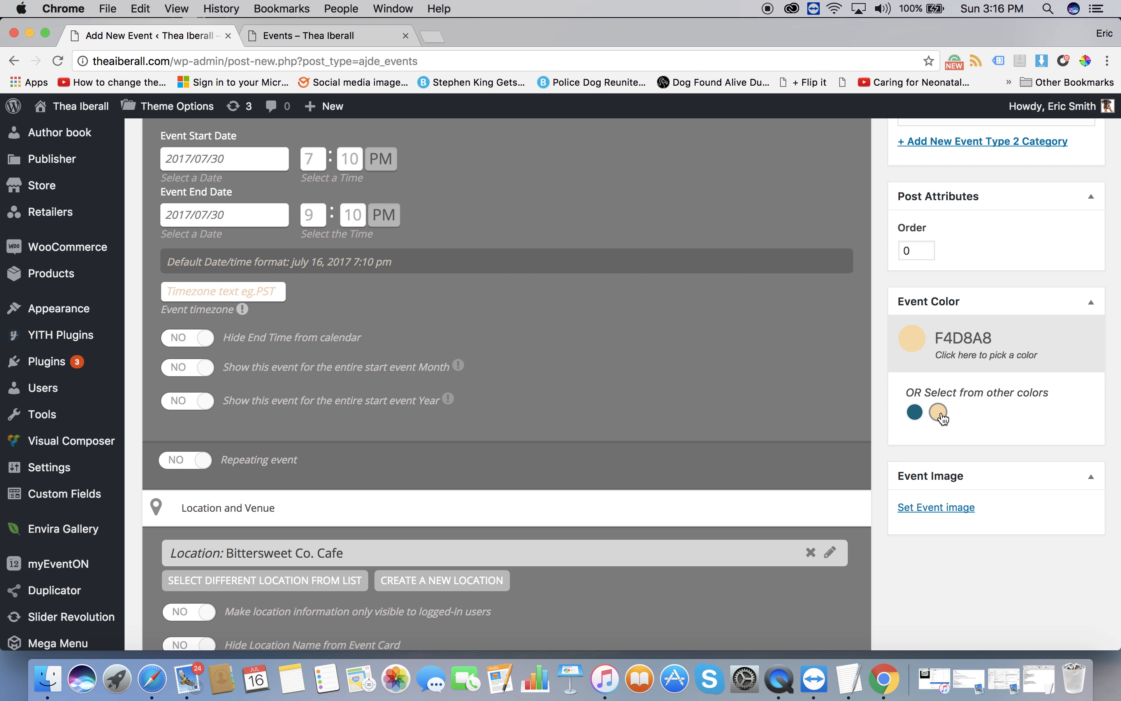
left_click(913, 341)
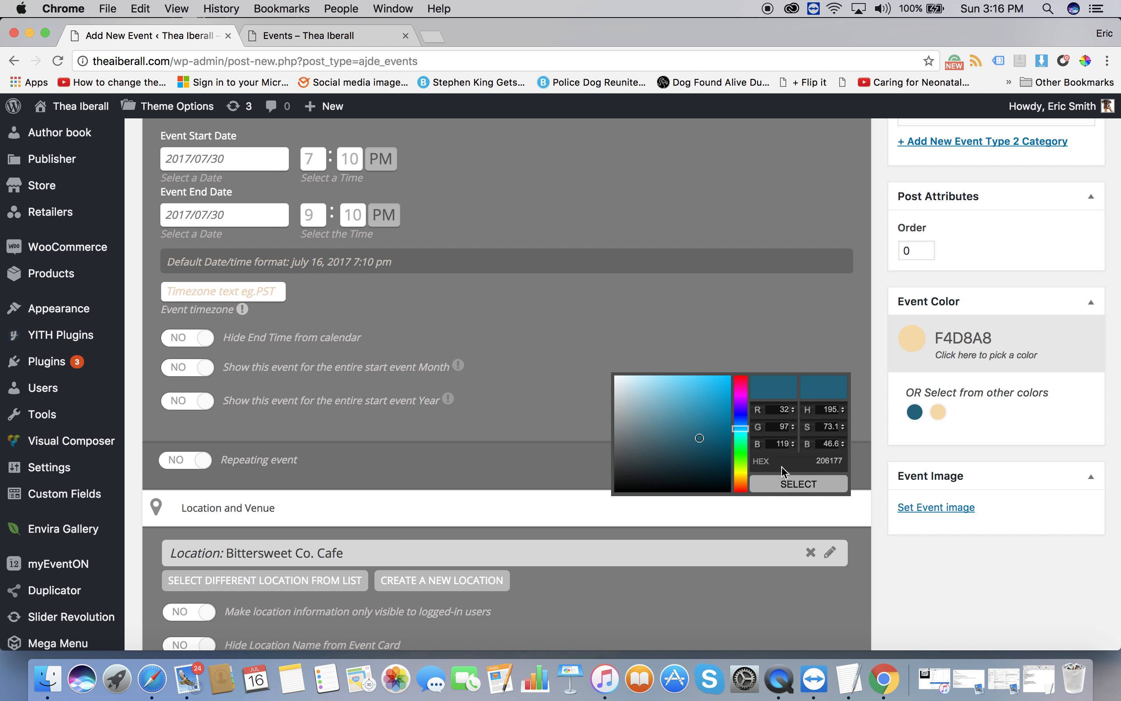
left_click(998, 576)
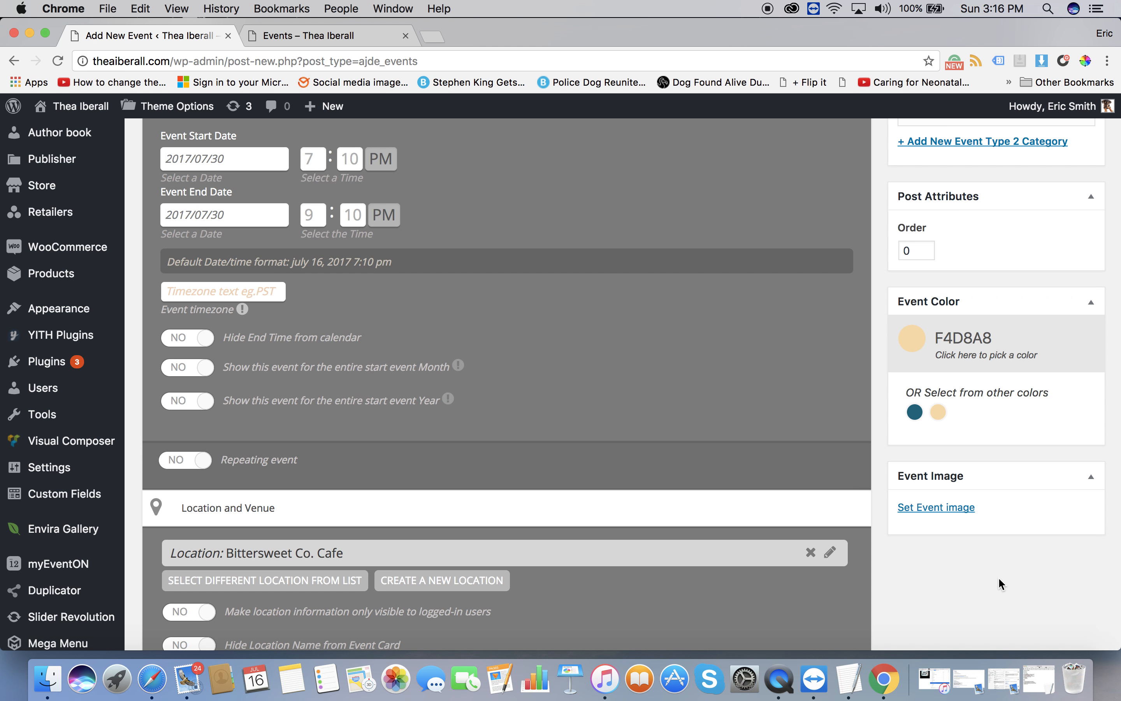
scroll(791, 468, "up", 2)
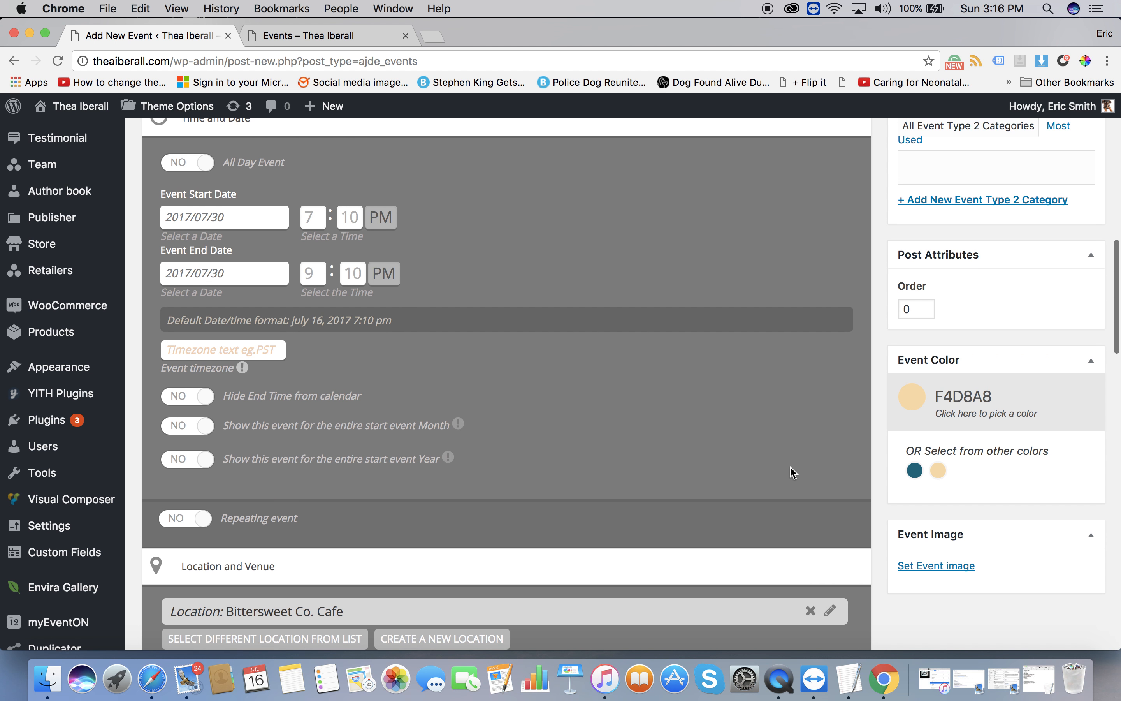
scroll(789, 466, "down", 4)
scroll(790, 466, "down", 2)
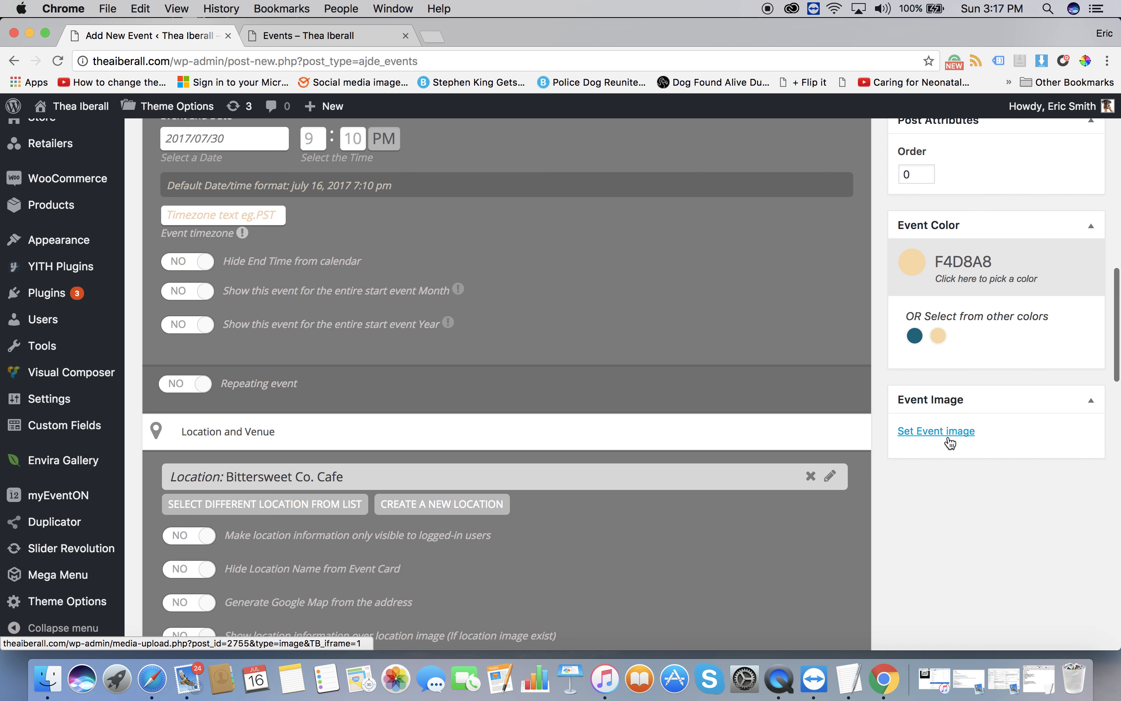
Choose thea.jpg from the Media Library as the event image.
left_click(330, 37)
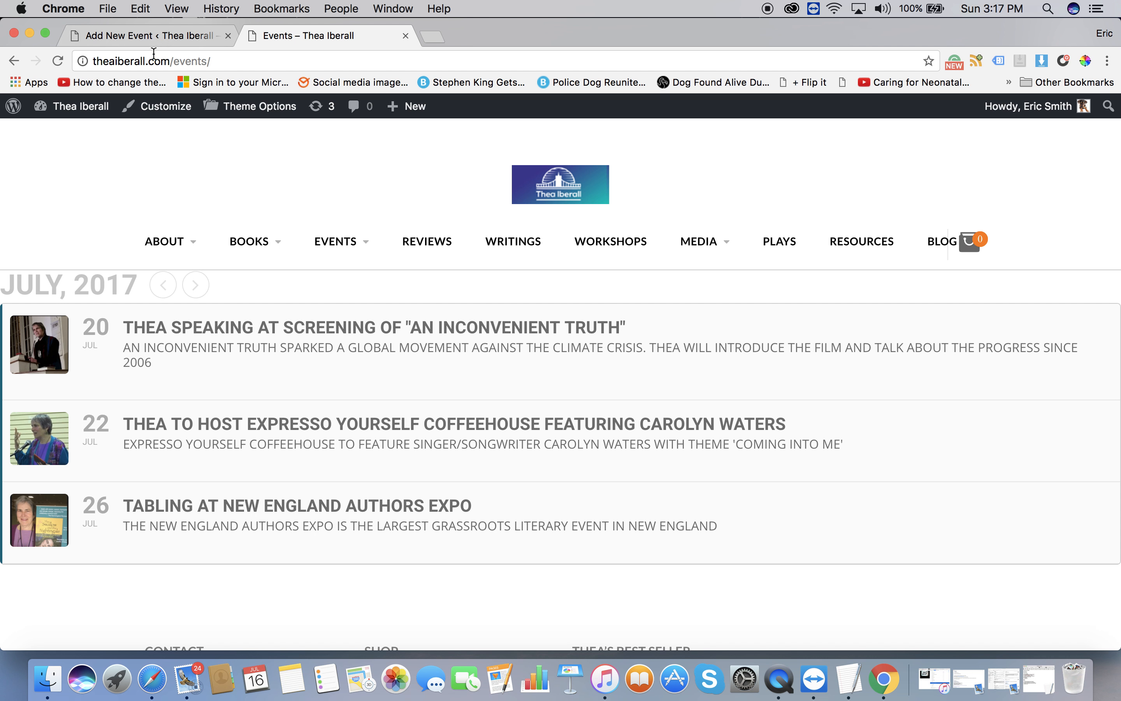
left_click(152, 41)
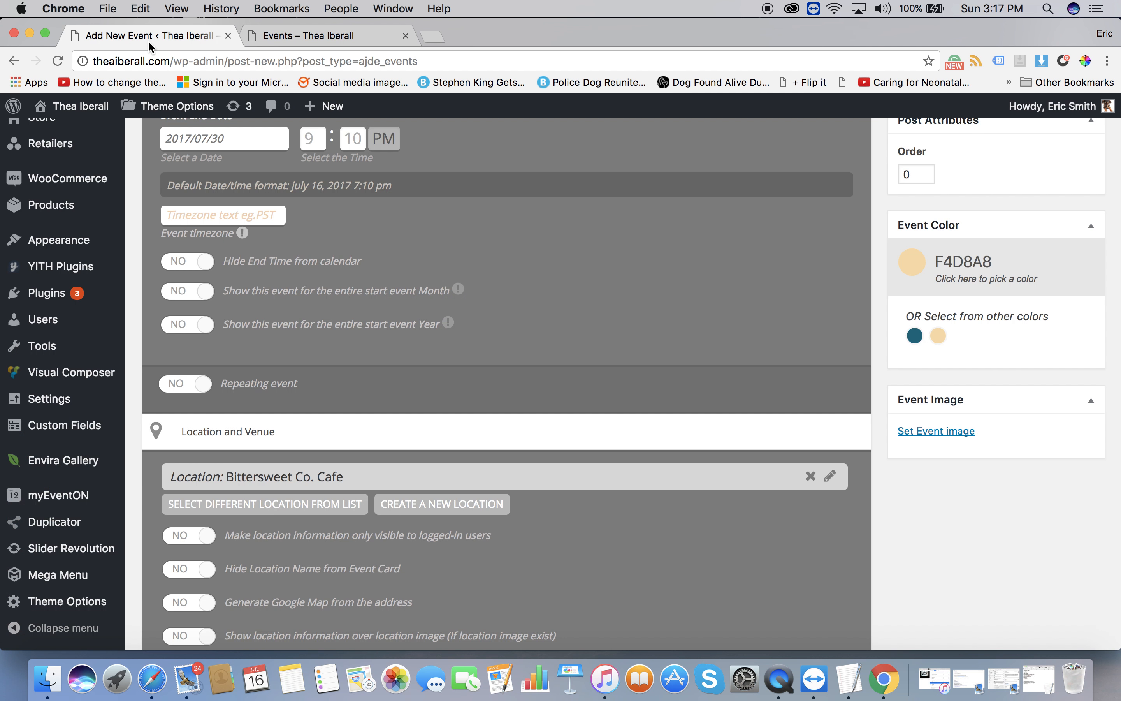
left_click(928, 437)
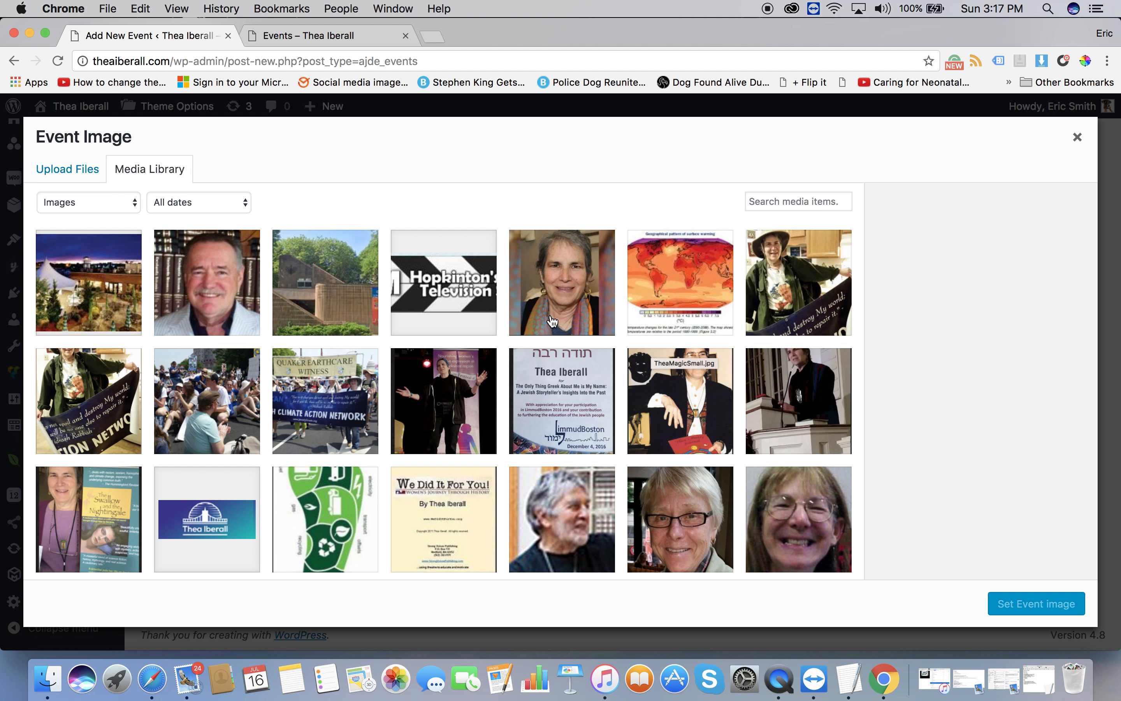
left_click(552, 319)
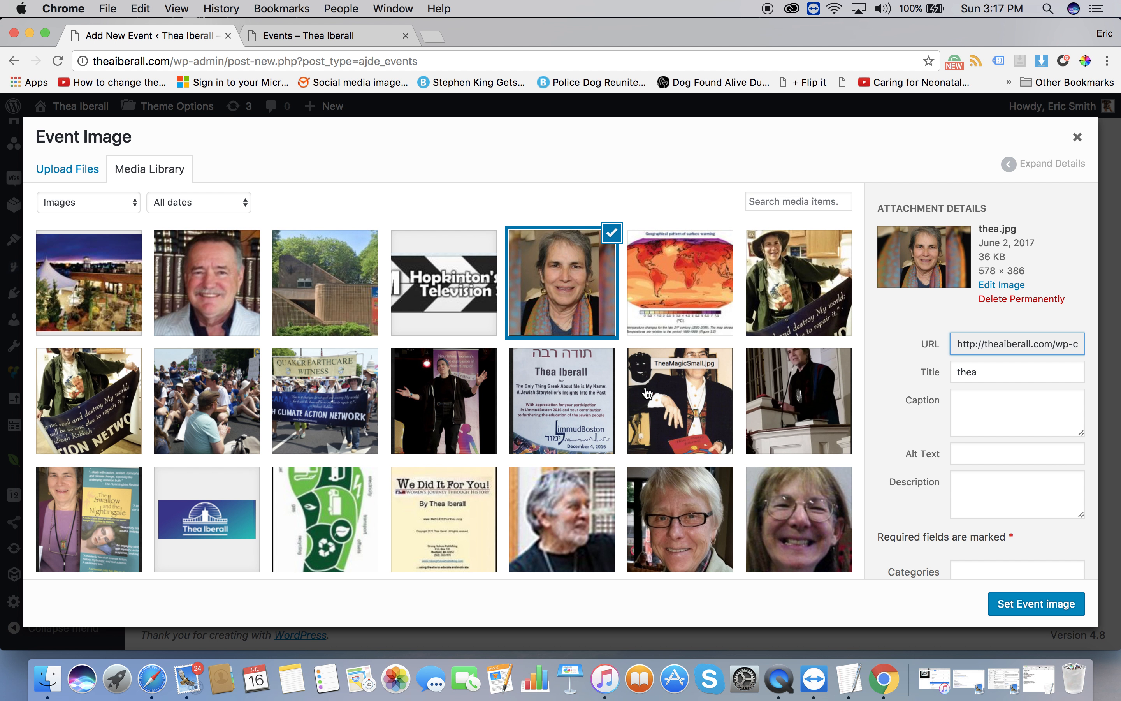
left_click(1010, 615)
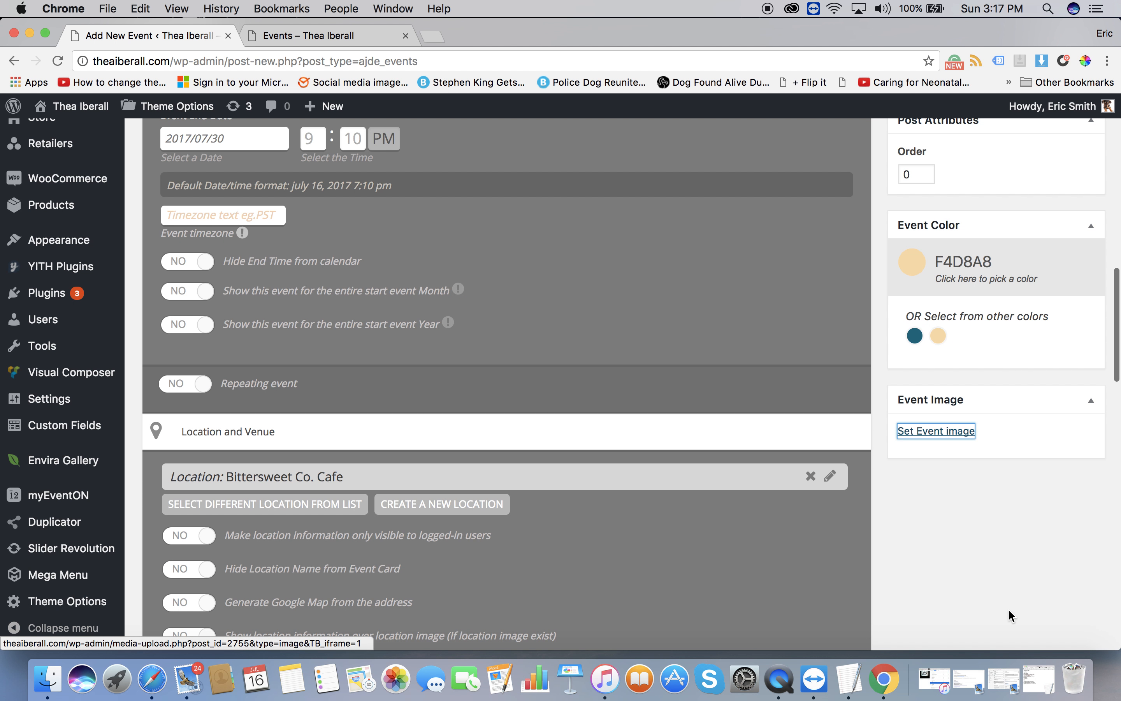
scroll(635, 423, "down", 5)
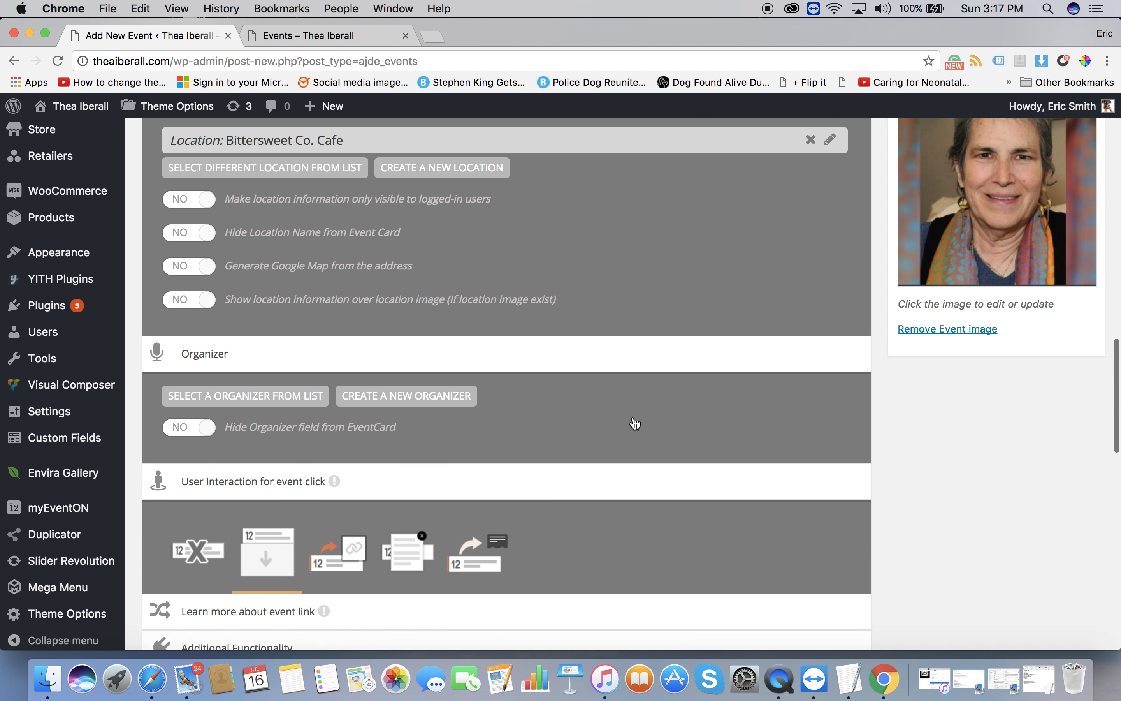
scroll(634, 423, "up", 10)
scroll(634, 423, "up", 3)
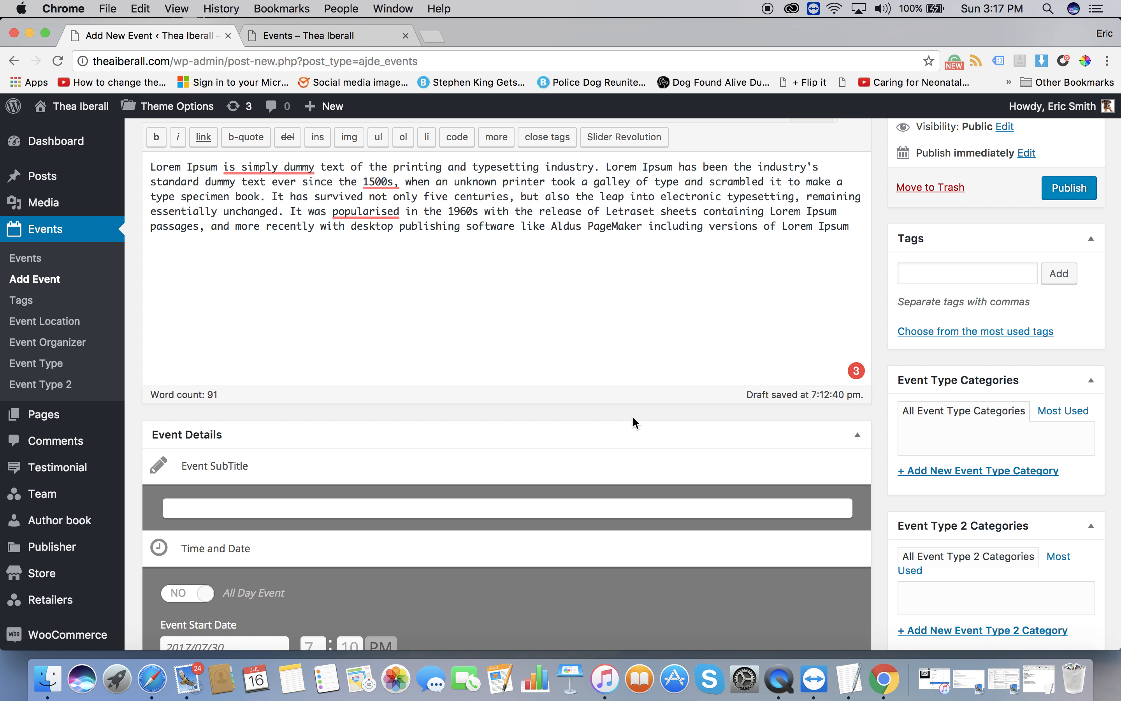
scroll(632, 415, "up", 5)
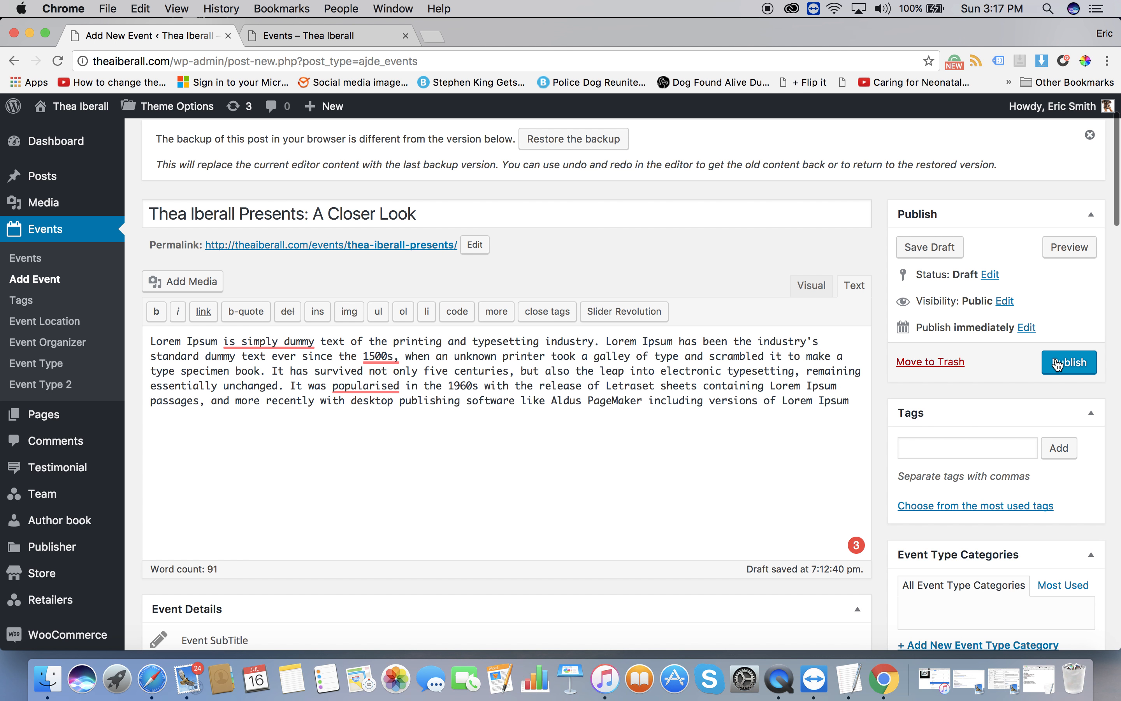
left_click(914, 446)
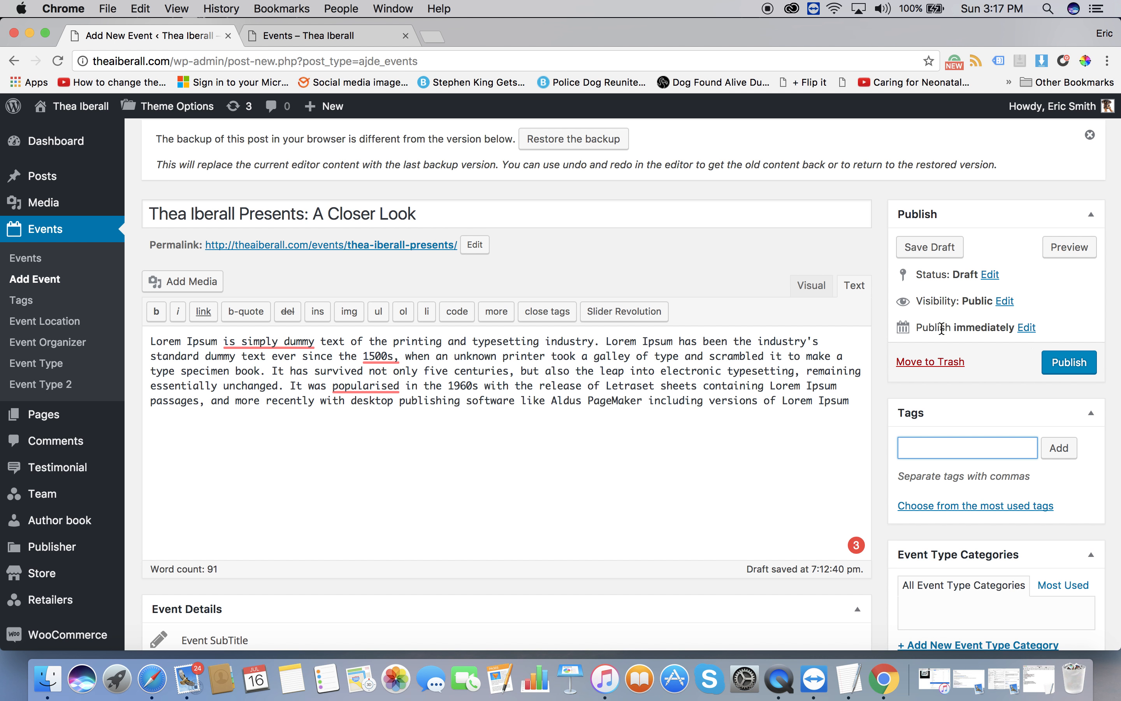
left_click(811, 284)
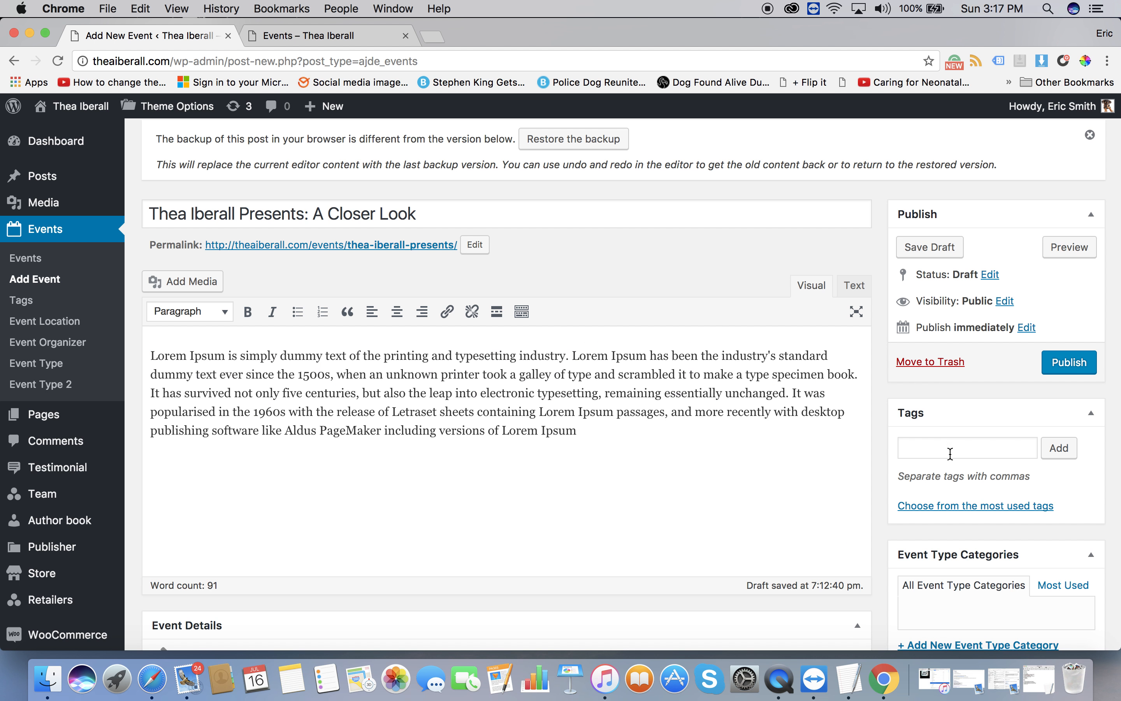
left_click(1065, 365)
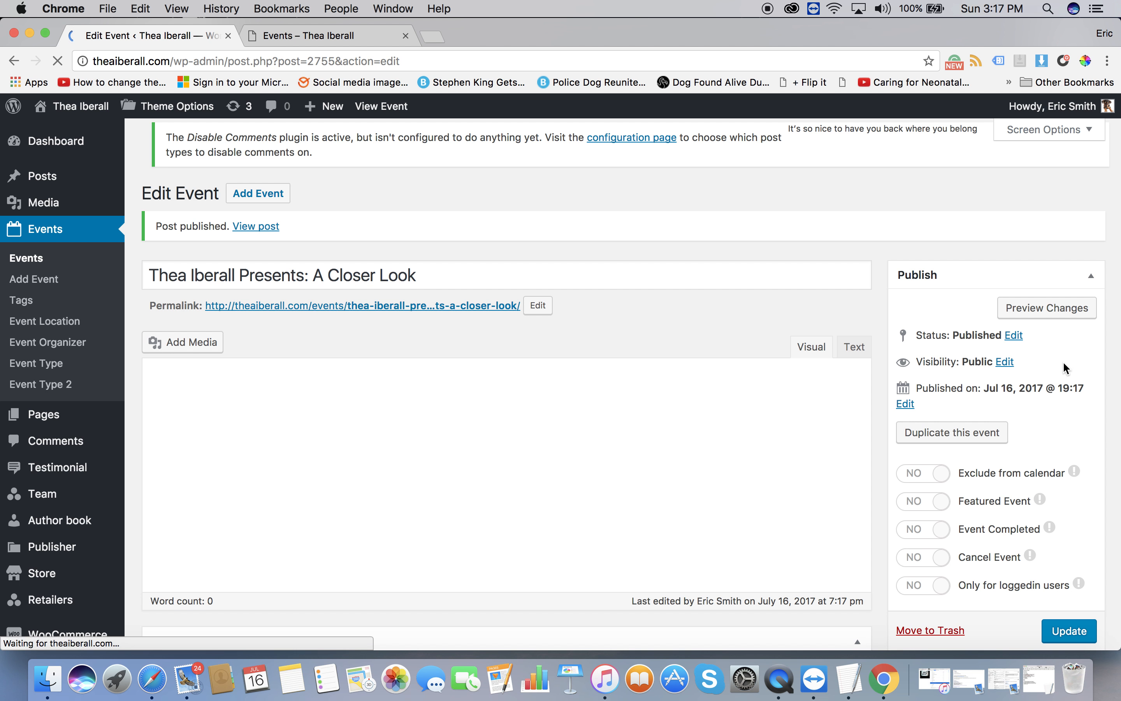
left_click(305, 37)
Reload the public Events page and expand the new 30 JUL event to preview it.
mouse_move(331, 241)
left_click(346, 290)
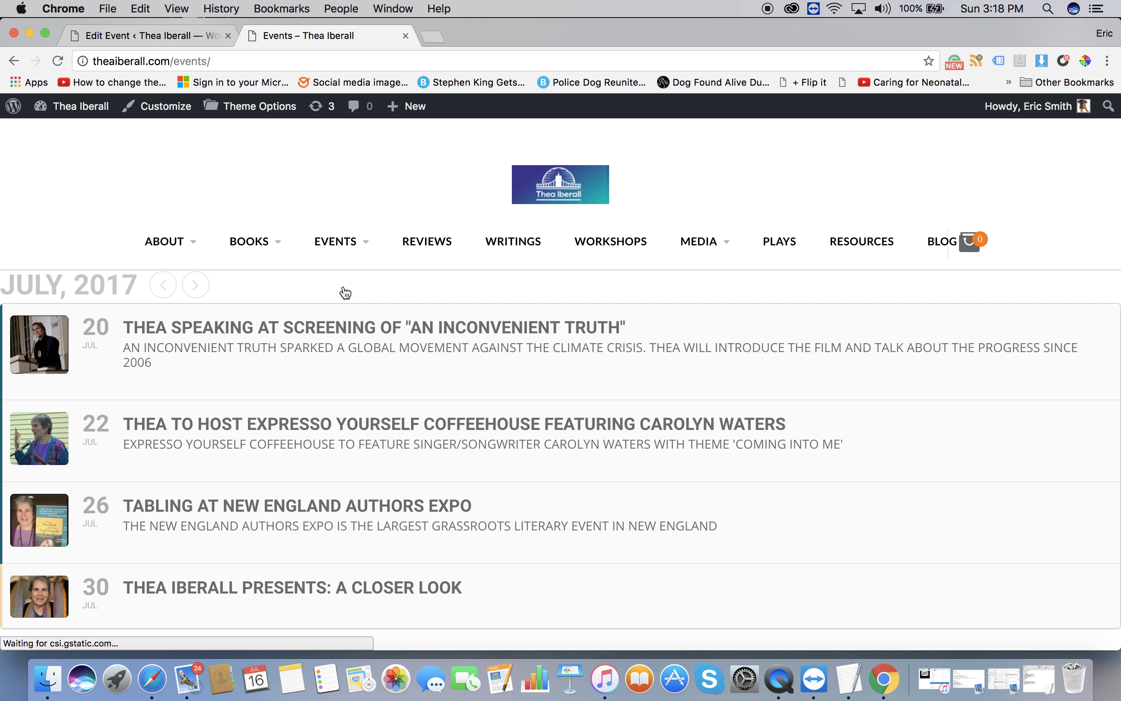
scroll(148, 451, "down", 3)
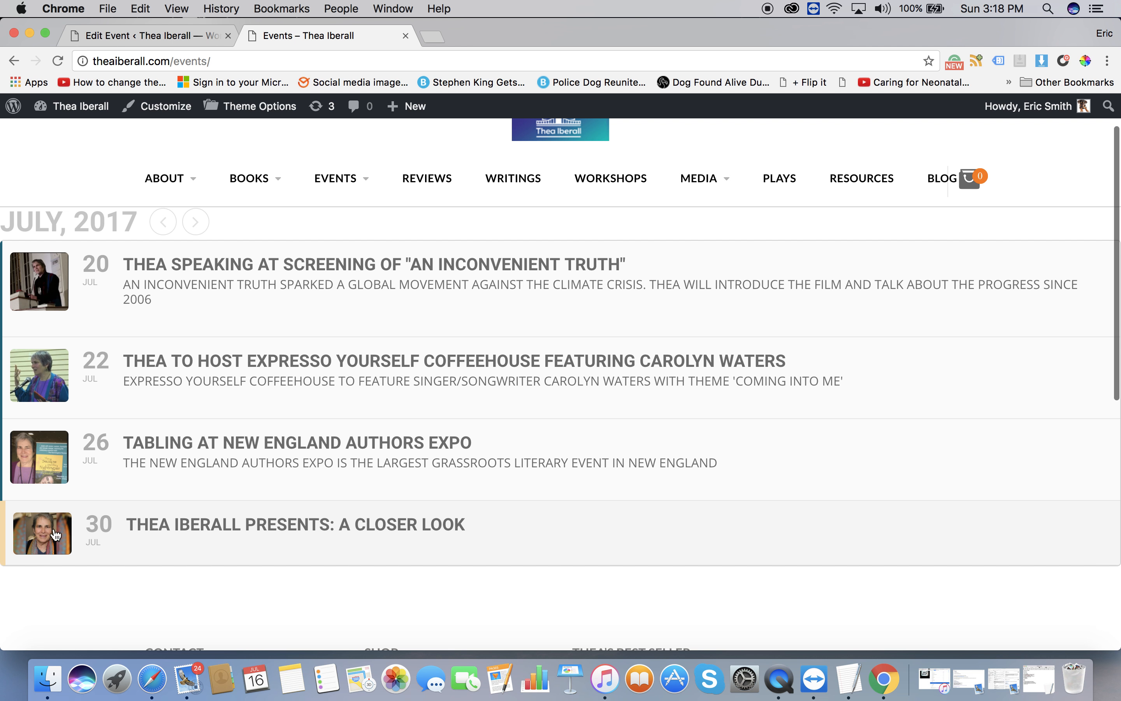
left_click(51, 536)
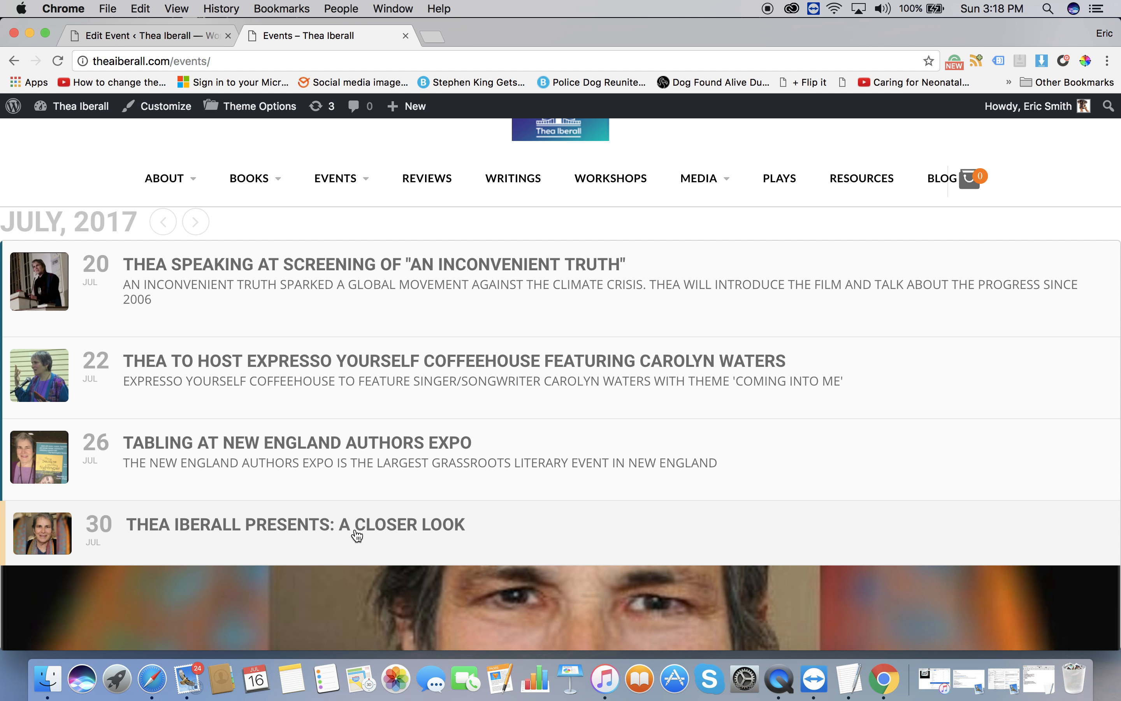
scroll(355, 528, "down", 8)
scroll(355, 528, "down", 2)
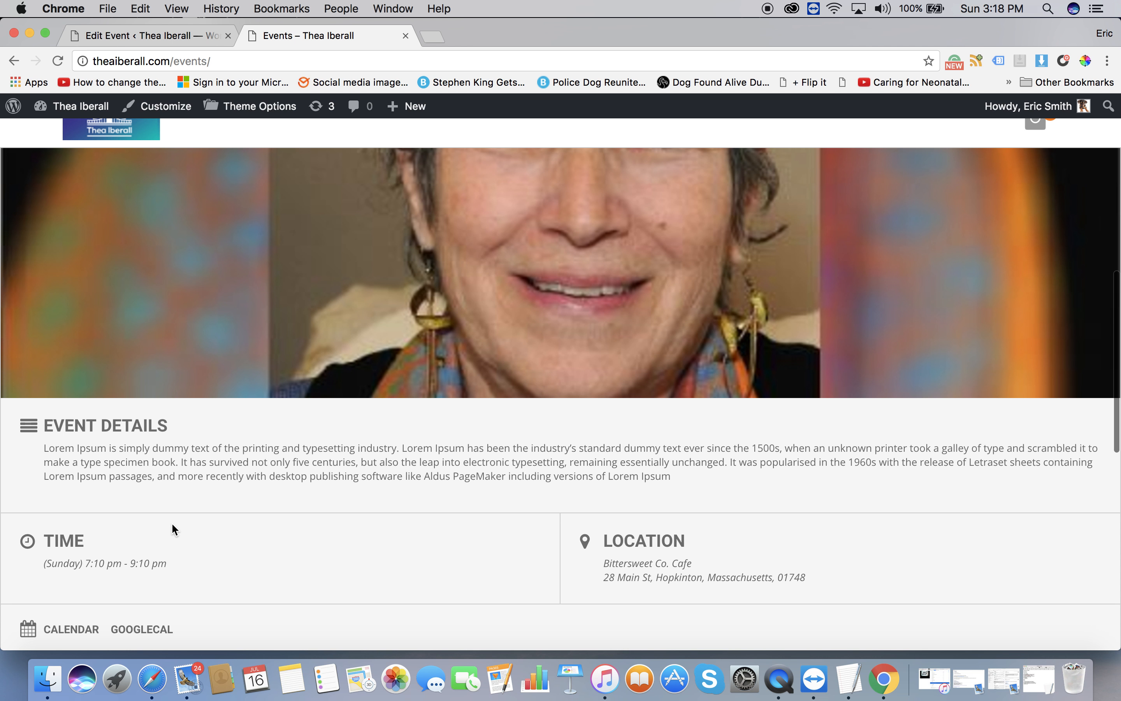
scroll(172, 524, "down", 2)
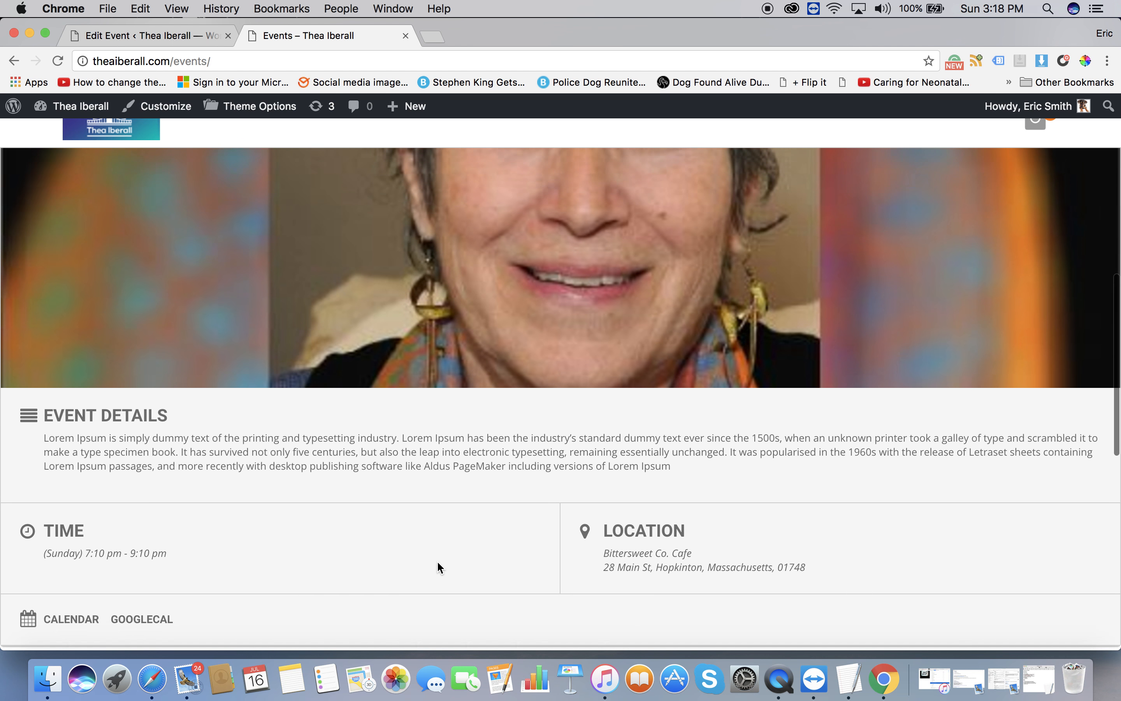
scroll(438, 562, "up", 3)
scroll(437, 562, "down", 2)
scroll(438, 562, "up", 2)
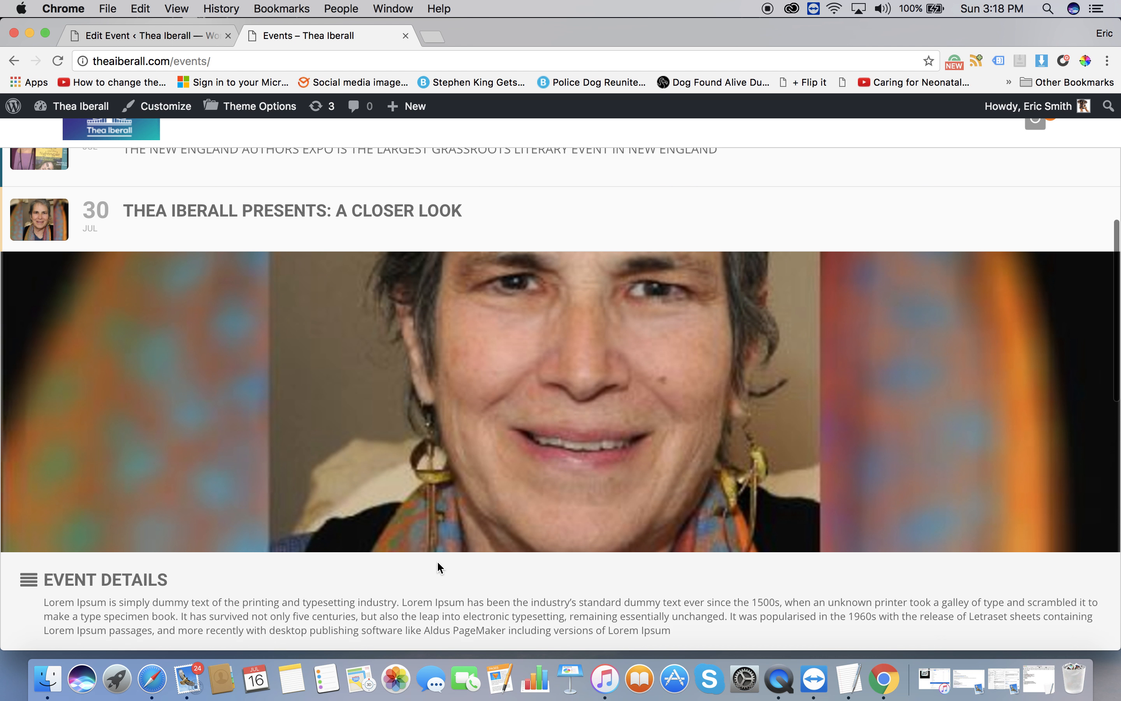
scroll(437, 564, "up", 10)
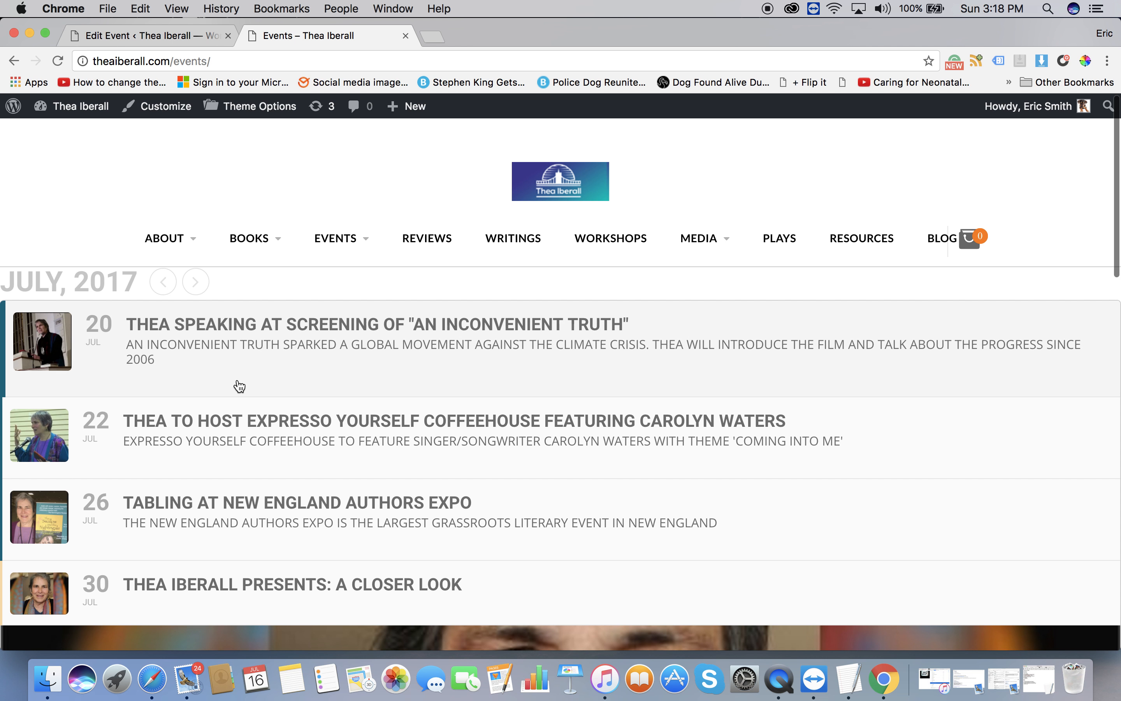